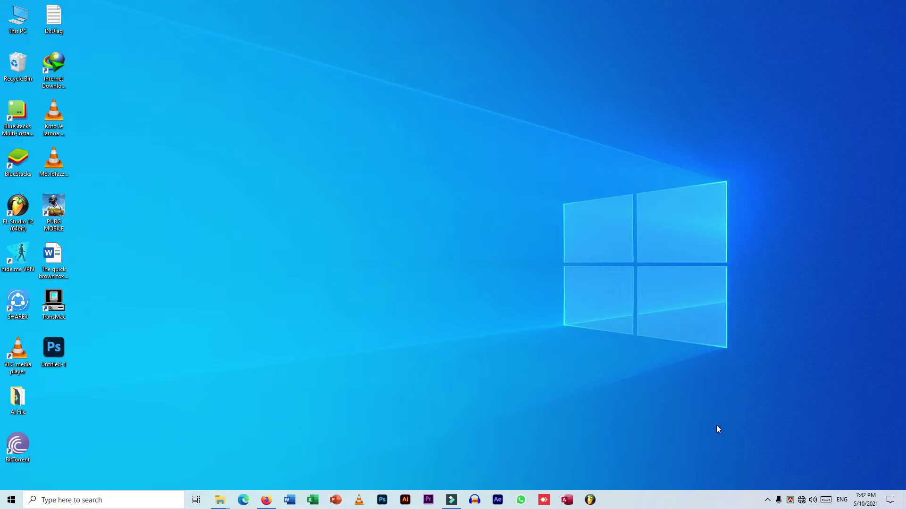
- Launch Photoshop from the taskbar and quit past the Creative Cloud repair error
{"action": "left_click", "coordinate": [384, 502]}
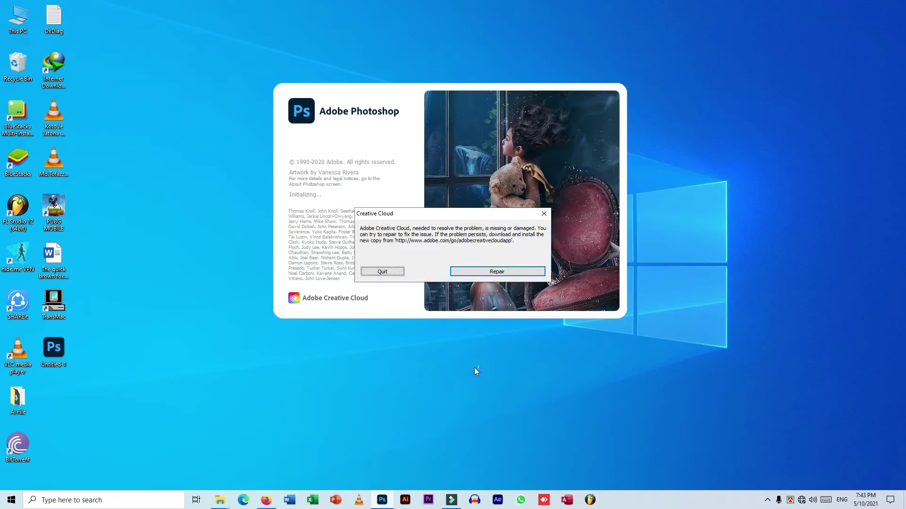
{"action": "left_click", "coordinate": [394, 272]}
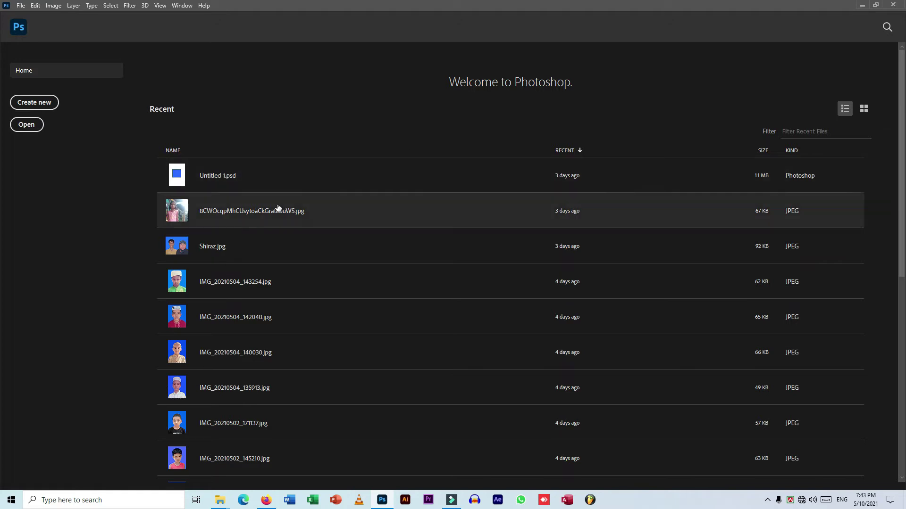
- Create a blank A4 document (2480×3508 px, 300 ppi) and open the Edit menu
{"action": "left_click", "coordinate": [51, 103]}
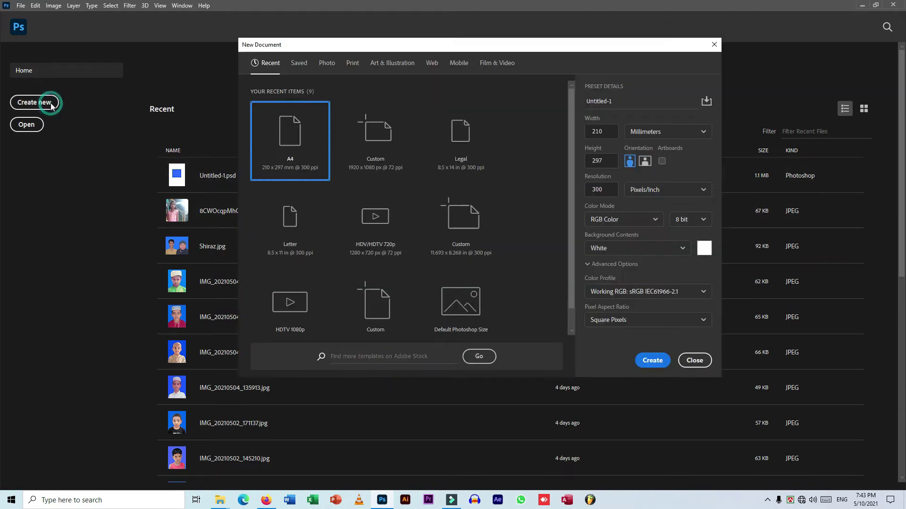
{"action": "double_click", "coordinate": [302, 146]}
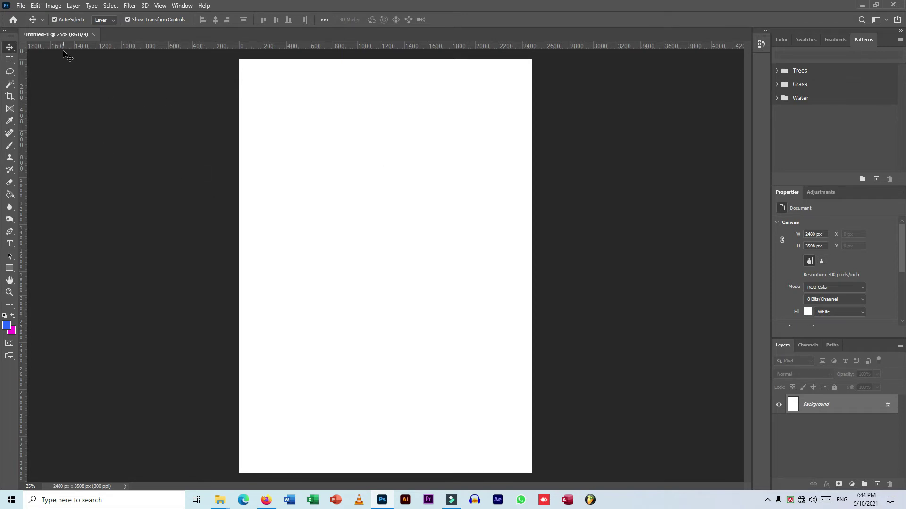
{"action": "left_click", "coordinate": [35, 6]}
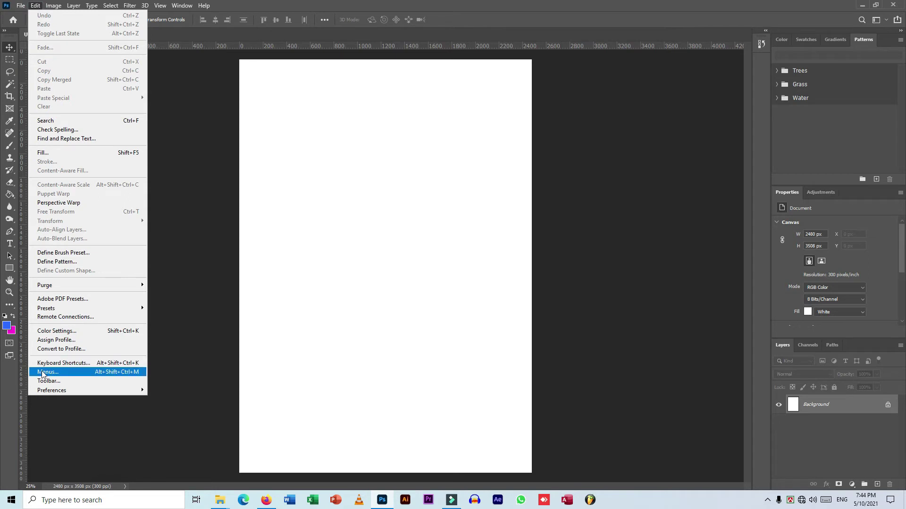
{"action": "mouse_move", "coordinate": [52, 391]}
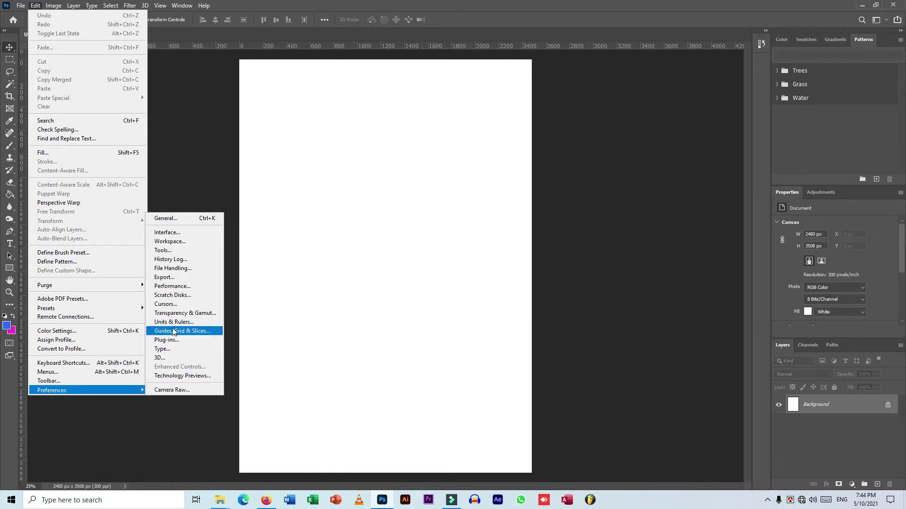
- Open Preferences and switch to the File Handling page with its recovery auto-save options
{"action": "left_click", "coordinate": [189, 221]}
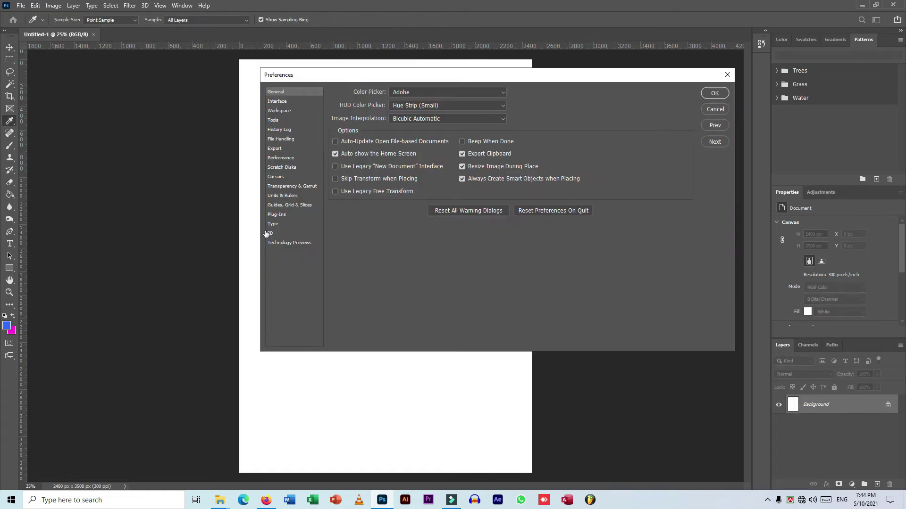
{"action": "left_click", "coordinate": [281, 140]}
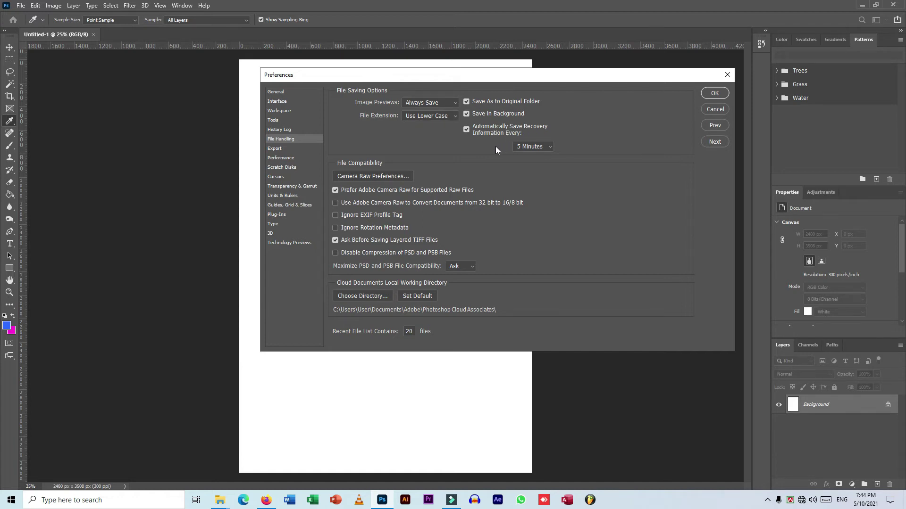
- Keep Automatically Save Recovery Information checked at 5 Minutes and confirm the preferences
{"action": "left_click", "coordinate": [467, 129]}
{"action": "left_click", "coordinate": [467, 128]}
{"action": "left_click", "coordinate": [541, 148]}
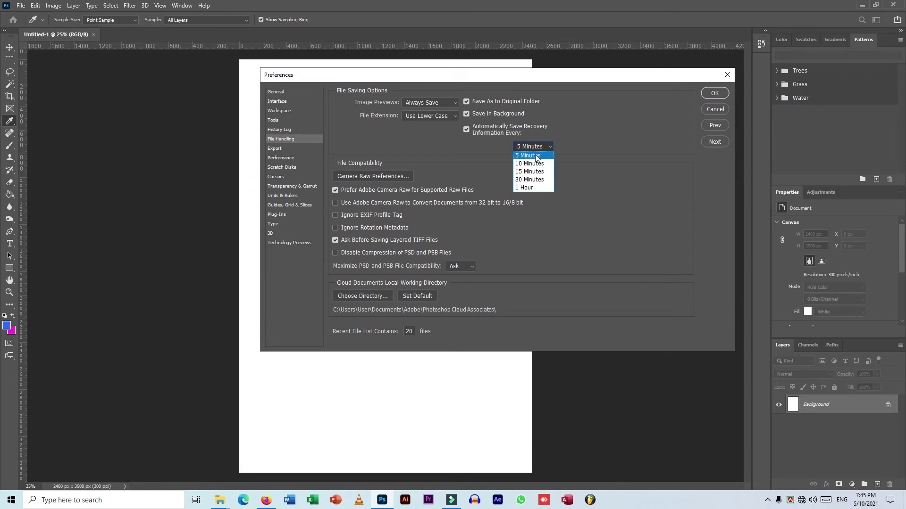
{"action": "left_click", "coordinate": [536, 156]}
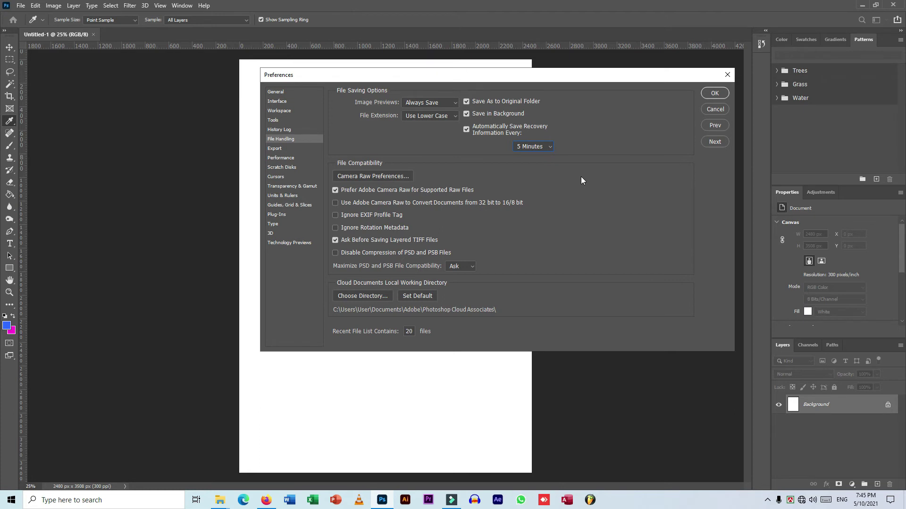
{"action": "left_click", "coordinate": [540, 147]}
{"action": "left_click", "coordinate": [533, 158]}
{"action": "left_click", "coordinate": [714, 93]}
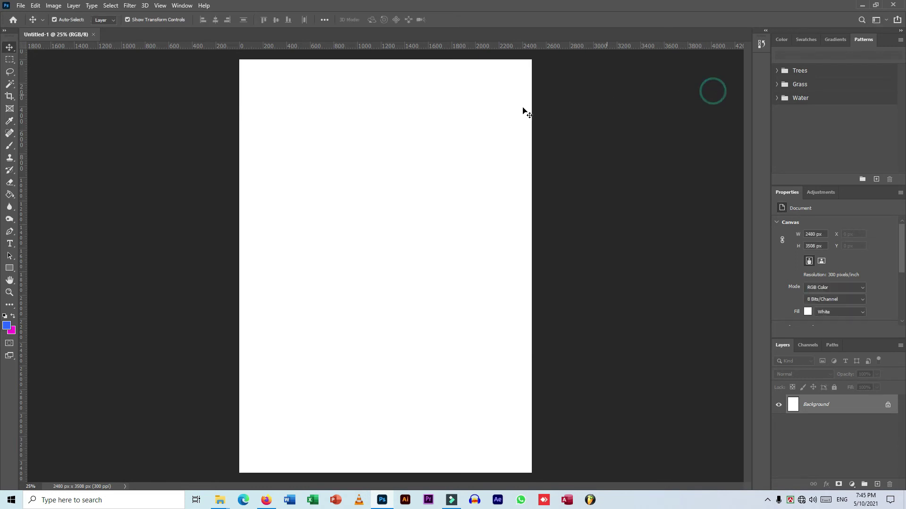
- Close Photoshop, relaunch it, and quit the Creative Cloud repair prompt
{"action": "left_click", "coordinate": [896, 5]}
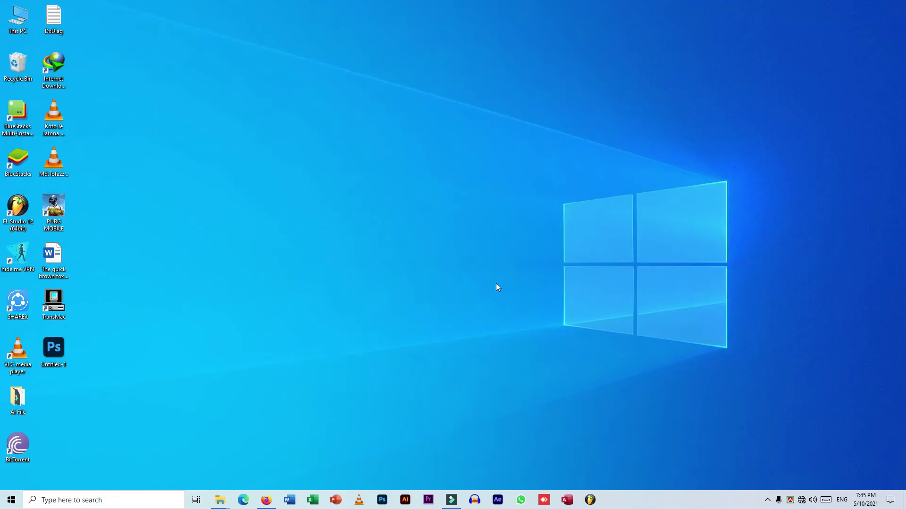
{"action": "left_click", "coordinate": [381, 500]}
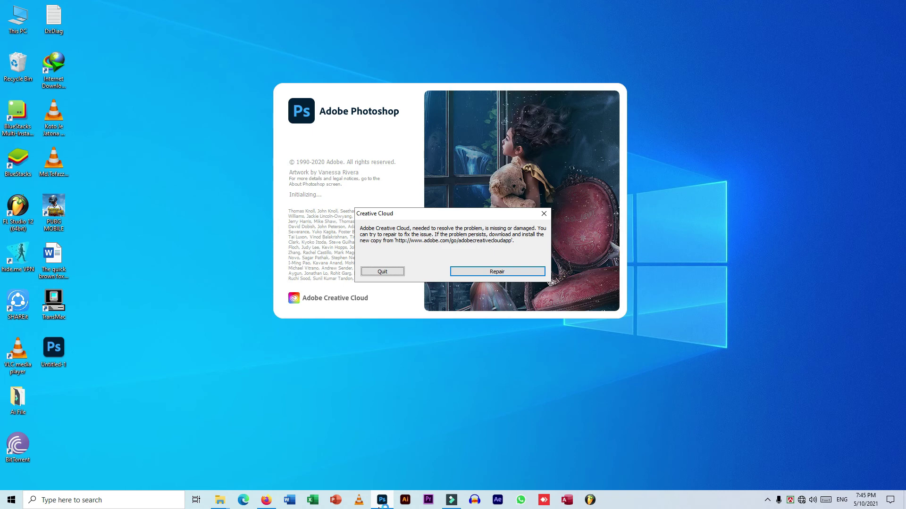
{"action": "left_click", "coordinate": [384, 275]}
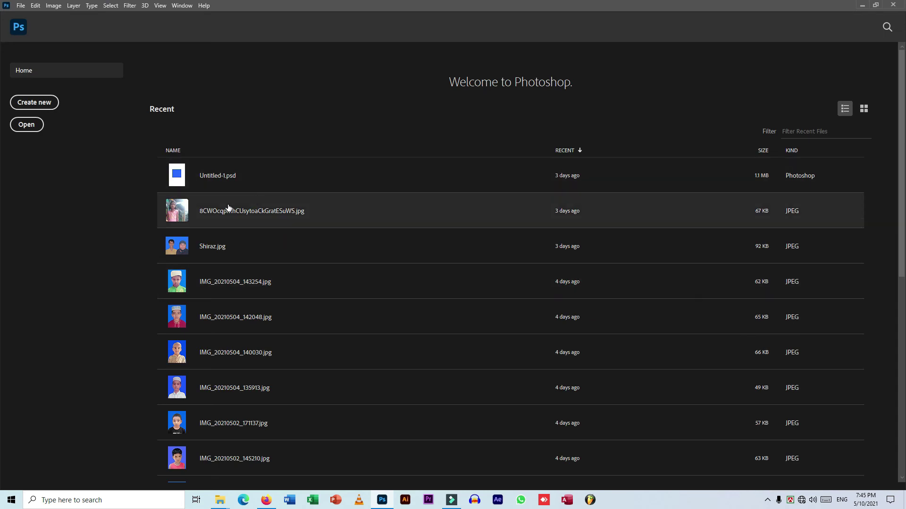
- Open Untitled-1.psd from Recent after a missing JPEG's file-not-found error
{"action": "left_click", "coordinate": [330, 221]}
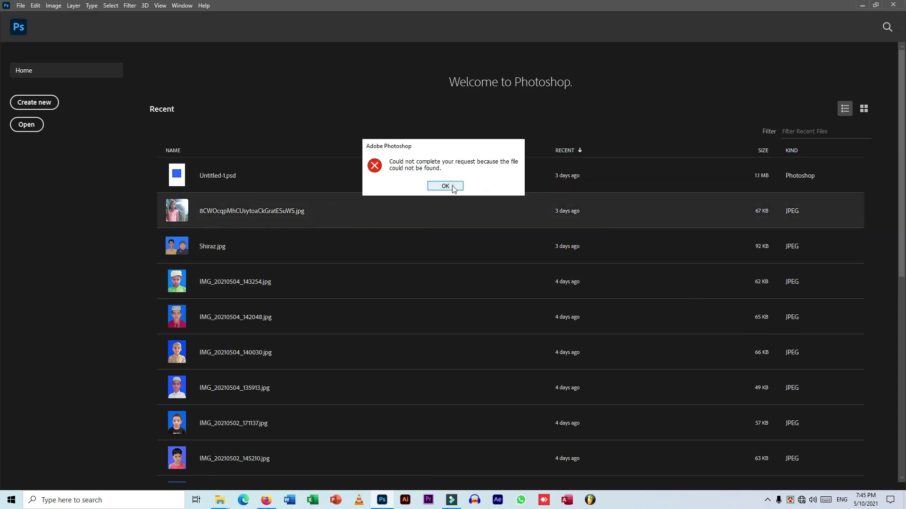
{"action": "left_click", "coordinate": [444, 186]}
{"action": "left_click", "coordinate": [236, 182]}
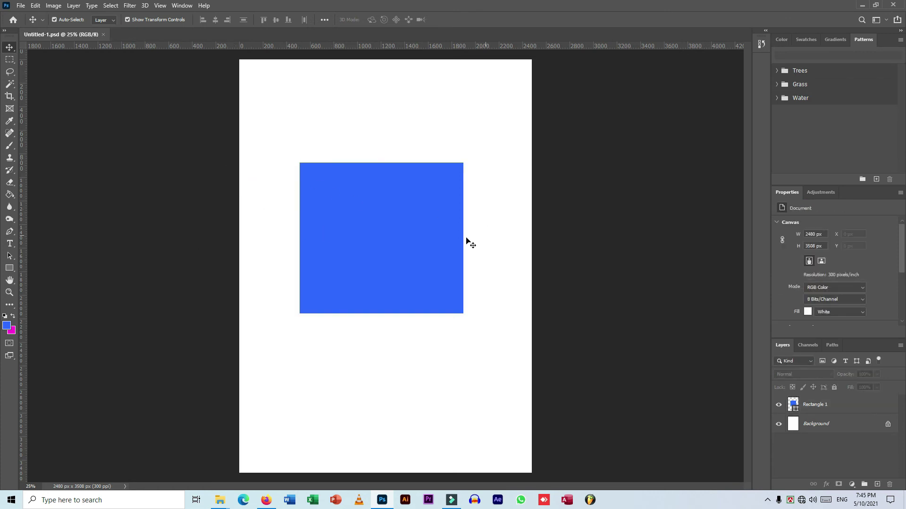
- Move the blue rectangle lower, then add rectangles at the page's bottom right and bottom left
{"action": "left_click", "coordinate": [411, 217]}
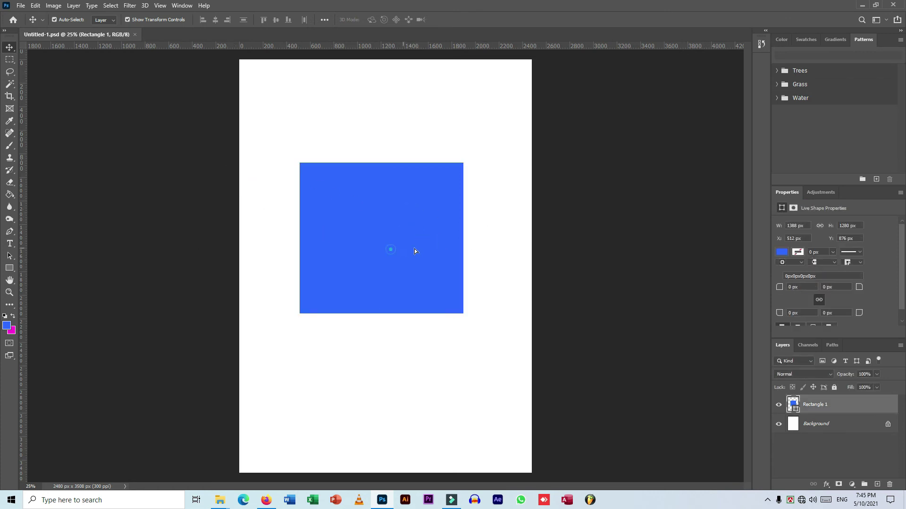
{"action": "left_click_drag", "start_coordinate": [418, 232], "coordinate": [496, 175]}
{"action": "mouse_move", "coordinate": [467, 208]}
{"action": "left_mouse_down"}
{"action": "mouse_move", "coordinate": [409, 268]}
{"action": "mouse_move", "coordinate": [409, 173]}
{"action": "mouse_move", "coordinate": [403, 262]}
{"action": "mouse_move", "coordinate": [410, 226]}
{"action": "left_mouse_up"}
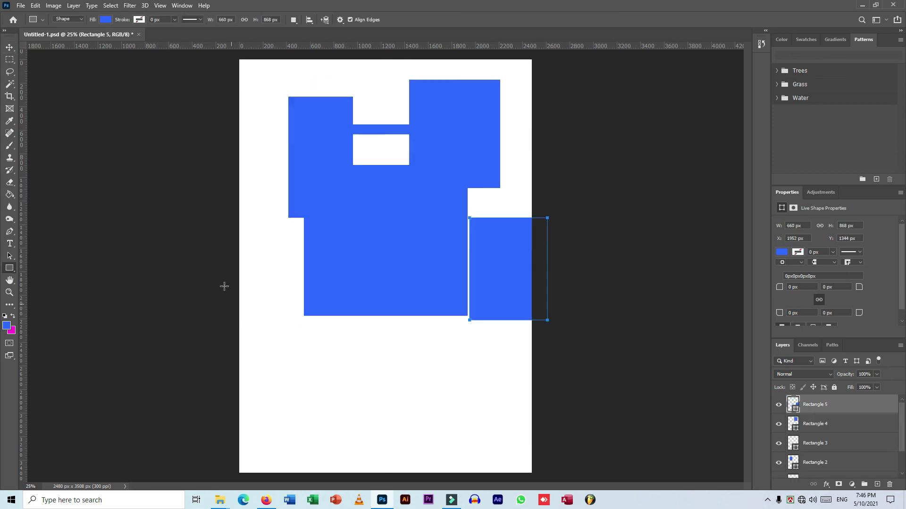
{"action": "mouse_move", "coordinate": [222, 281]}
{"action": "left_mouse_down"}
{"action": "mouse_move", "coordinate": [428, 451]}
{"action": "mouse_move", "coordinate": [374, 408]}
{"action": "left_mouse_up"}
{"action": "mouse_move", "coordinate": [417, 333]}
{"action": "left_mouse_down"}
{"action": "mouse_move", "coordinate": [519, 455]}
{"action": "mouse_move", "coordinate": [548, 458]}
{"action": "left_mouse_up"}
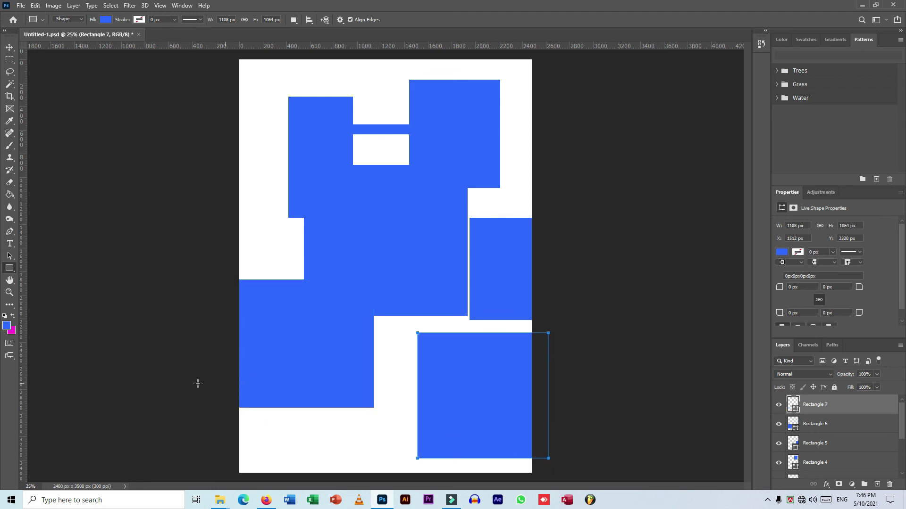
{"action": "left_click_drag", "start_coordinate": [205, 366], "coordinate": [323, 459]}
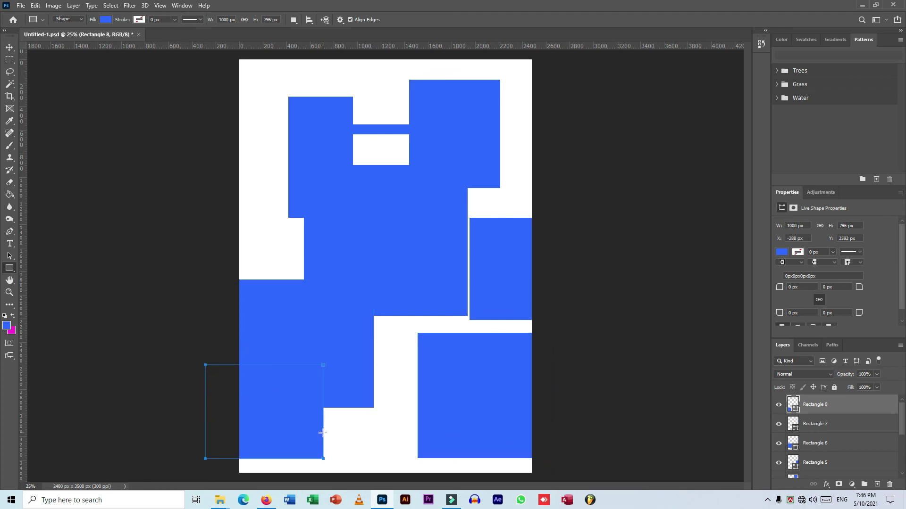